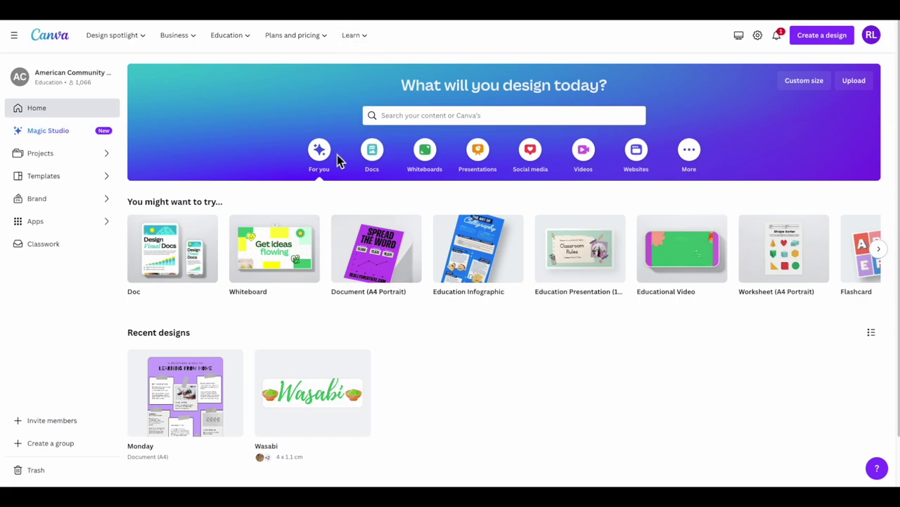
Open the white and blue School Project A4 portrait template and show the Elements library
{"action": "left_click", "coordinate": [95, 180]}
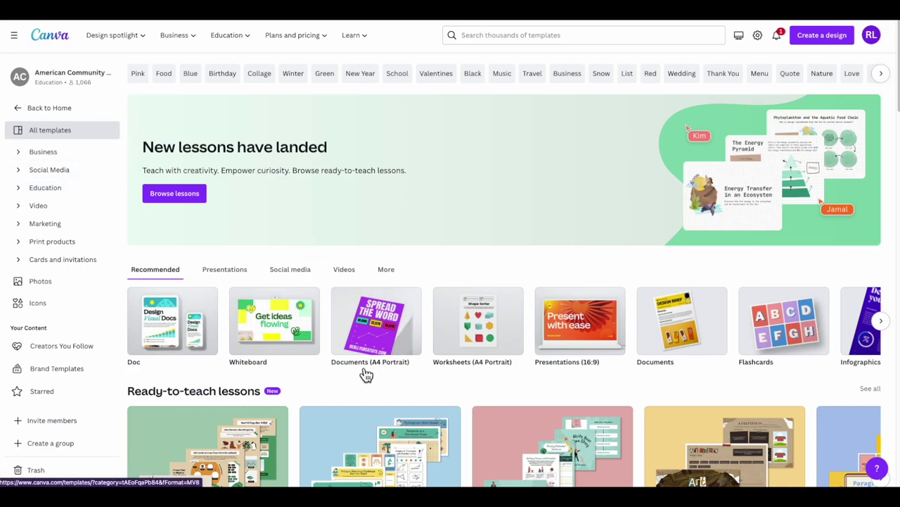
{"action": "left_click", "coordinate": [354, 342]}
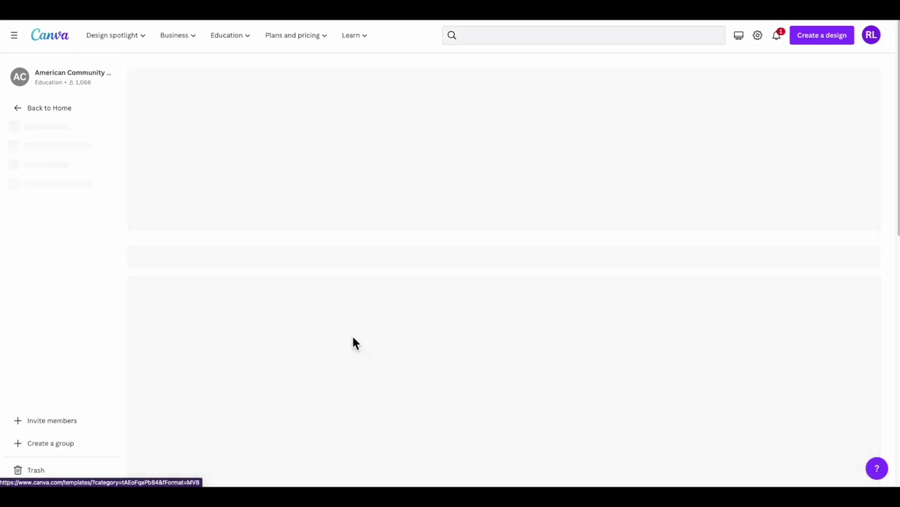
{"action": "scroll", "coordinate": [225, 301], "scroll_direction": "down", "scroll_amount": 4}
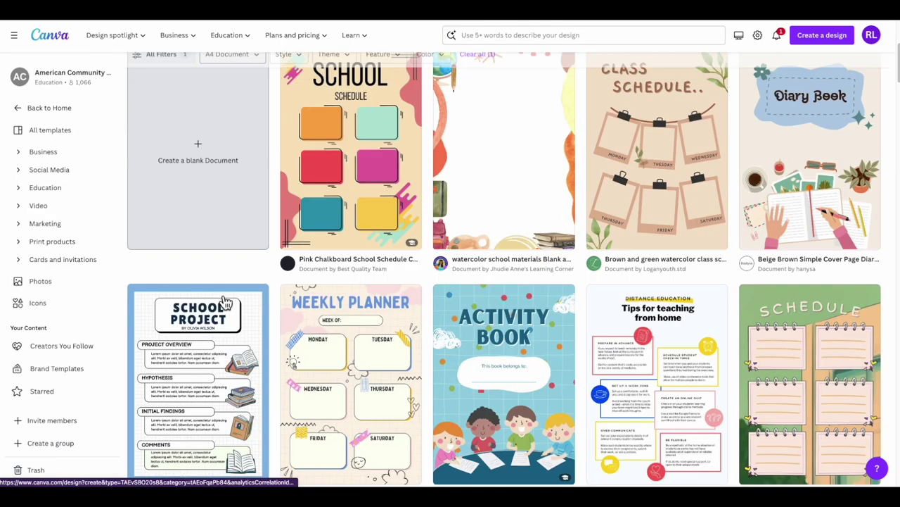
{"action": "scroll", "coordinate": [225, 301], "scroll_direction": "down", "scroll_amount": 1}
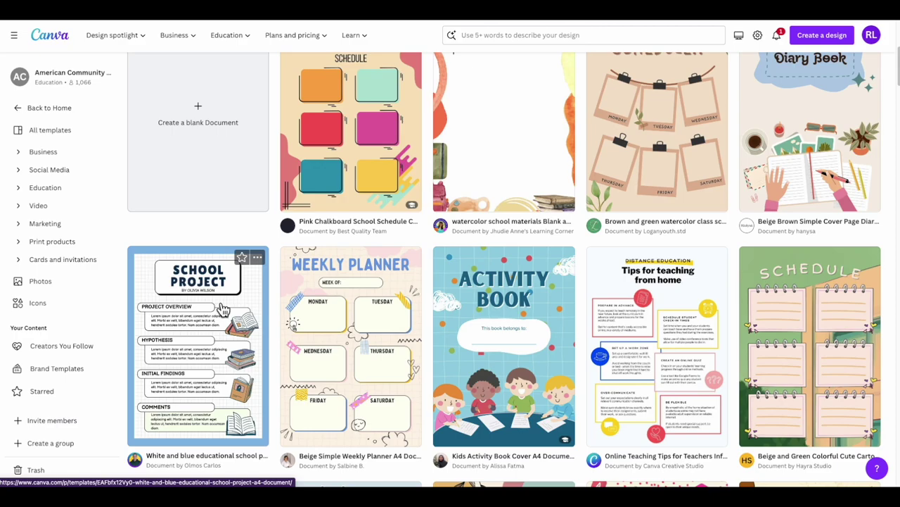
{"action": "left_click", "coordinate": [220, 308]}
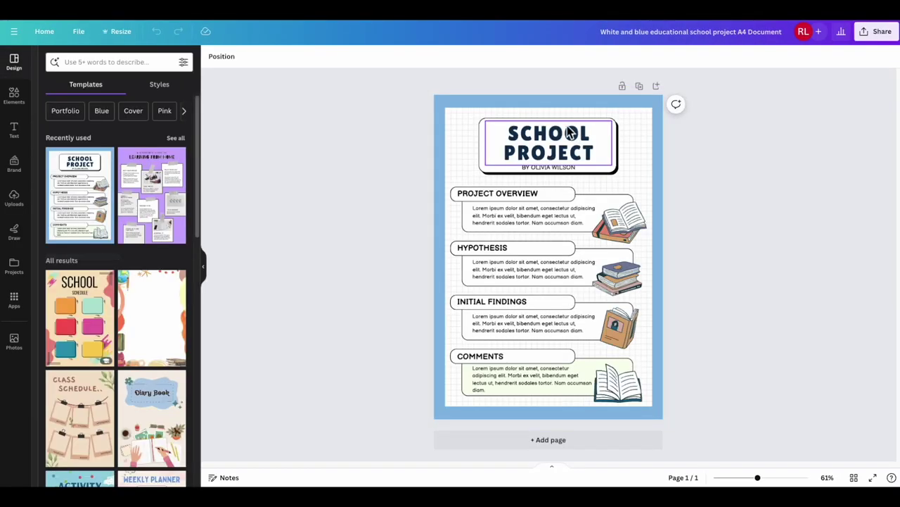
{"action": "left_click", "coordinate": [23, 103]}
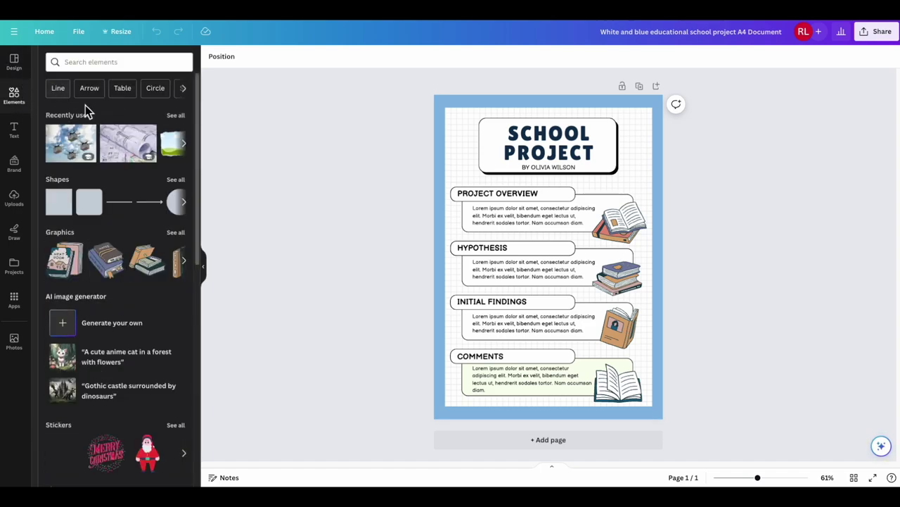
Browse the Brand, Text, Uploads, Draw and Projects panels, finishing on the Apps library
{"action": "left_click", "coordinate": [21, 177]}
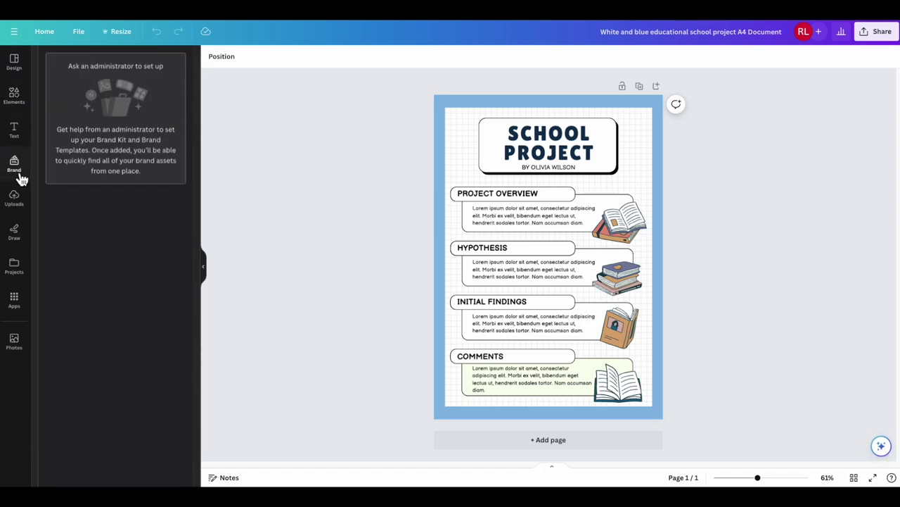
{"action": "left_click", "coordinate": [21, 144]}
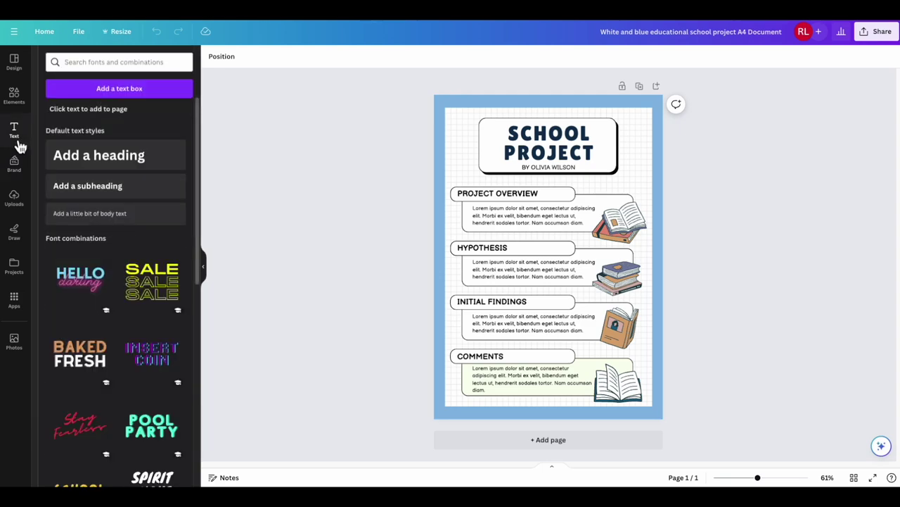
{"action": "left_click", "coordinate": [15, 204]}
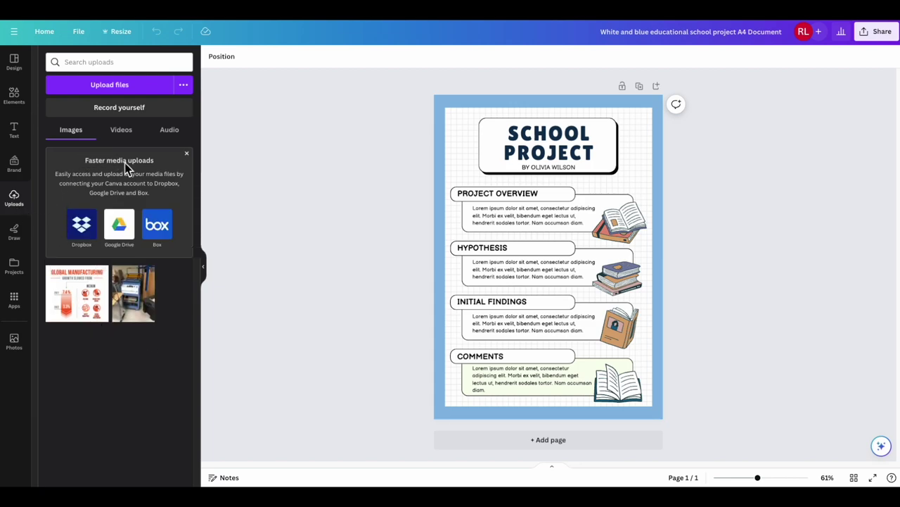
{"action": "left_click", "coordinate": [16, 236]}
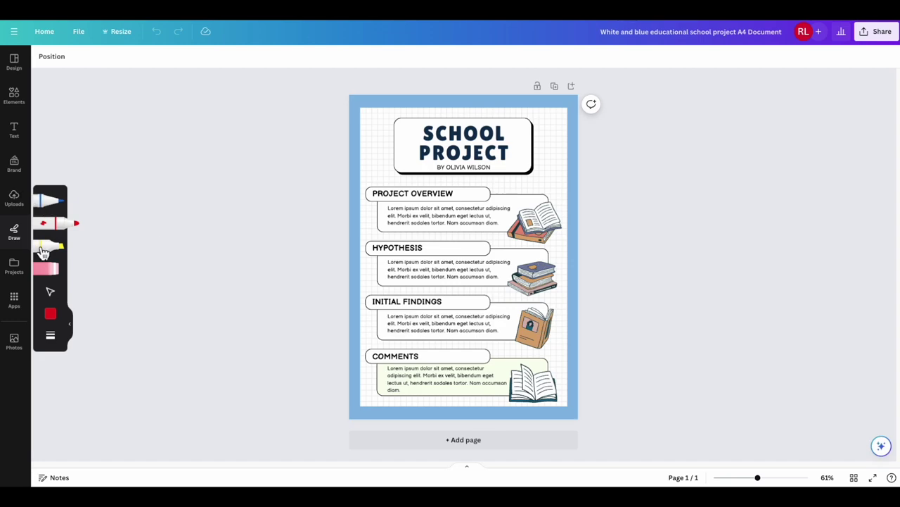
{"action": "left_click", "coordinate": [14, 266]}
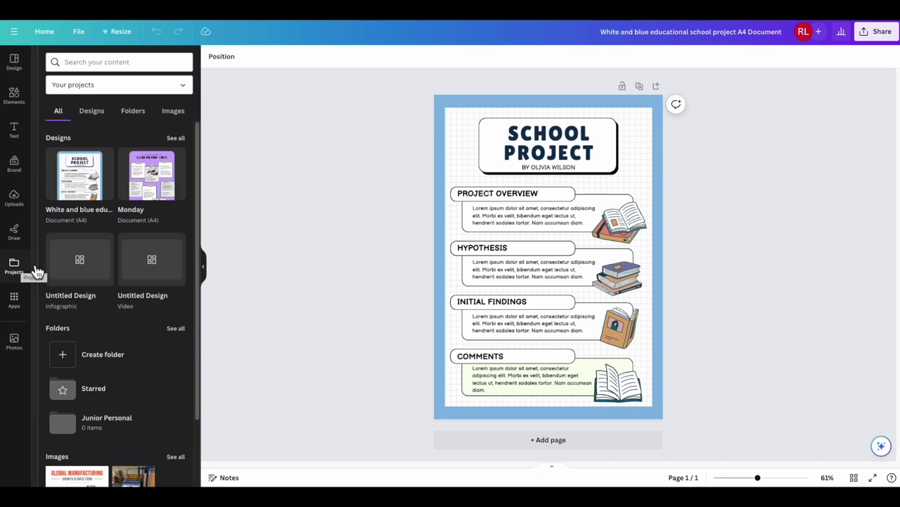
{"action": "left_click", "coordinate": [19, 301]}
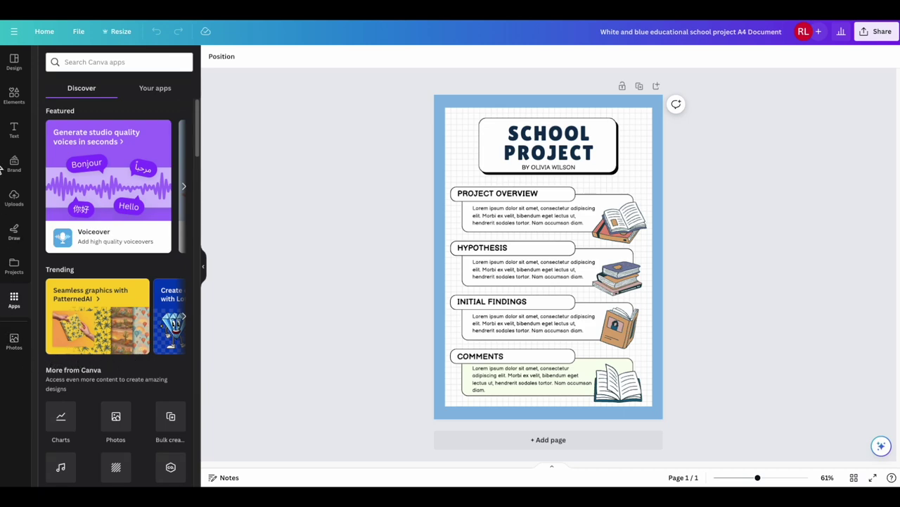
{"action": "scroll", "coordinate": [150, 369], "scroll_direction": "down", "scroll_amount": 1}
{"action": "scroll", "coordinate": [149, 365], "scroll_direction": "down", "scroll_amount": 2}
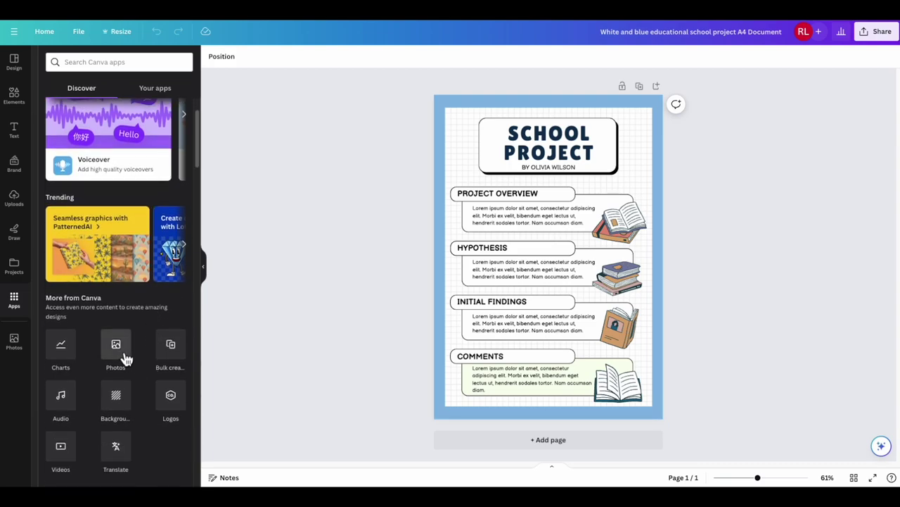
View the stock Videos library, then go back to the Design template suggestions
{"action": "left_click", "coordinate": [62, 451]}
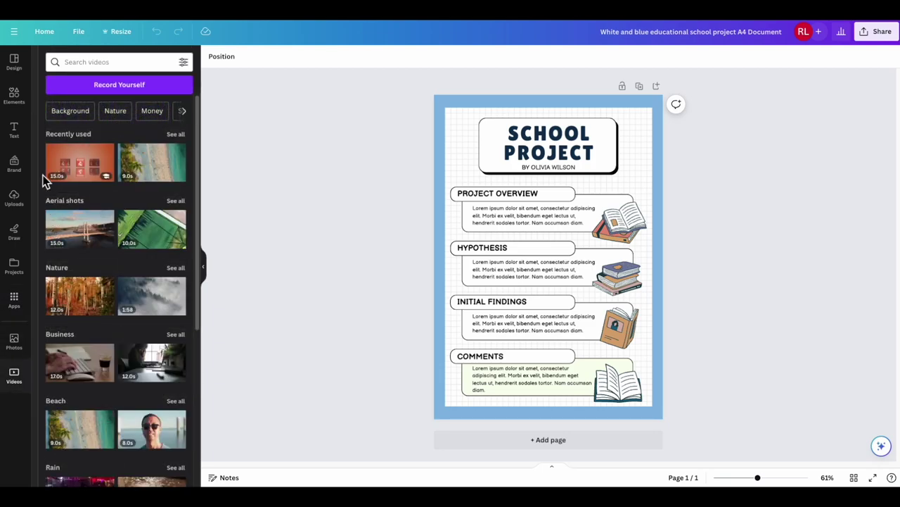
{"action": "left_click", "coordinate": [26, 76]}
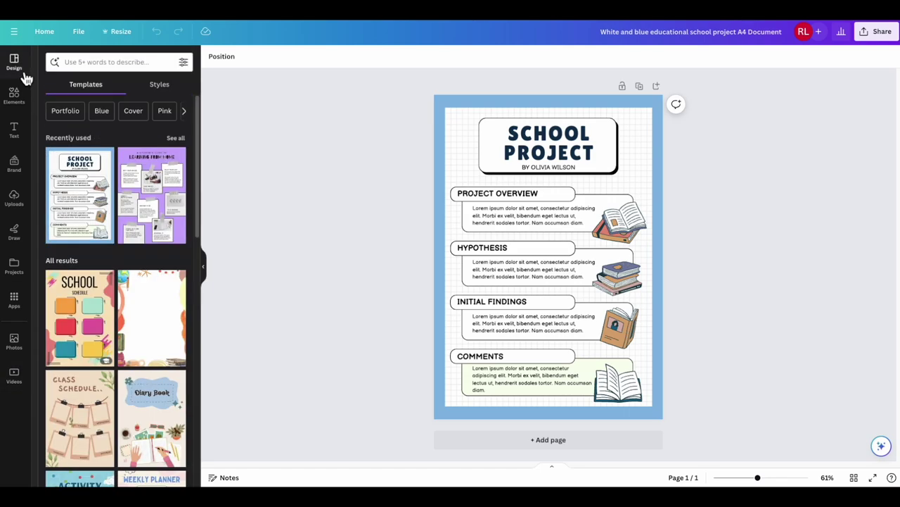
Nudge the SCHOOL PROJECT title slightly left and glance at its more-options menu
{"action": "mouse_move", "coordinate": [586, 144]}
{"action": "left_mouse_down"}
{"action": "mouse_move", "coordinate": [564, 142]}
{"action": "mouse_move", "coordinate": [571, 146]}
{"action": "left_mouse_up"}
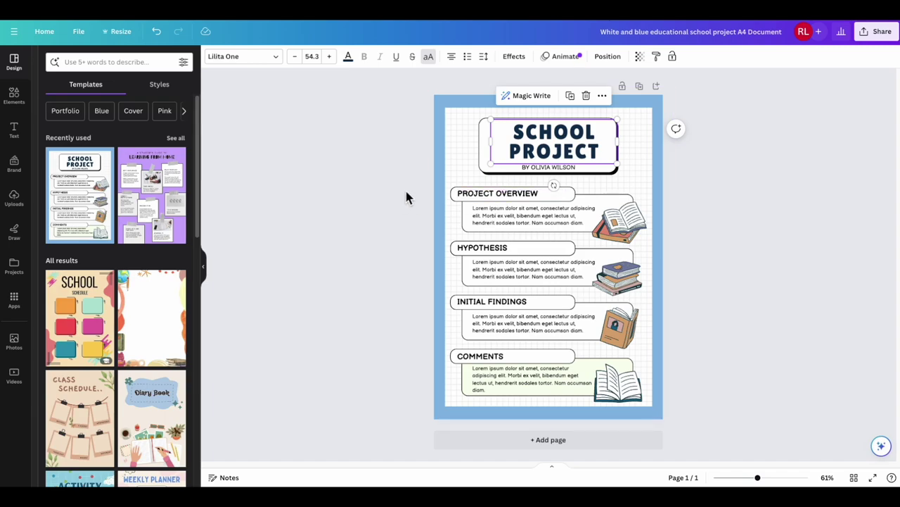
{"action": "left_click", "coordinate": [610, 103]}
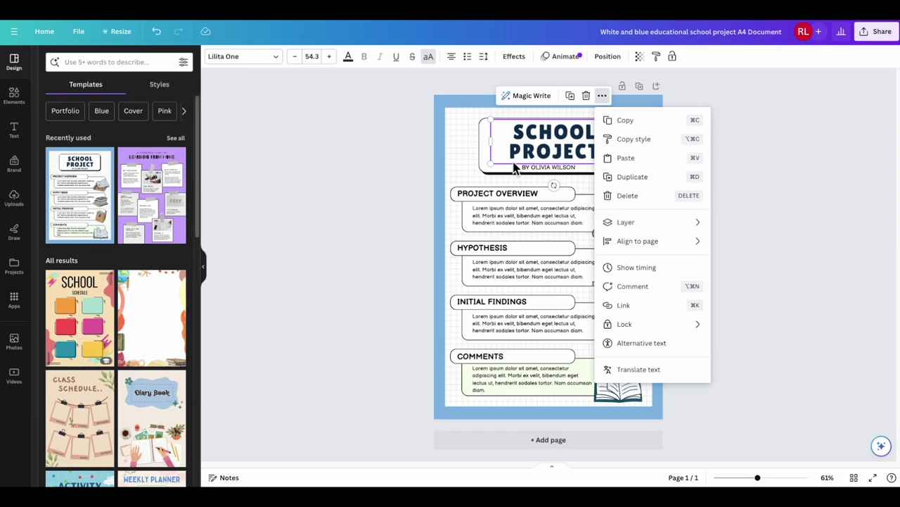
{"action": "left_click", "coordinate": [527, 149]}
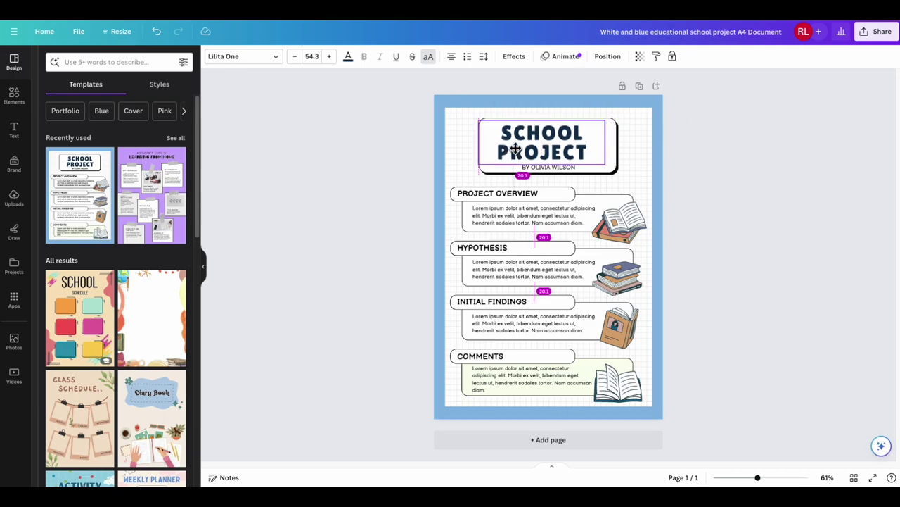